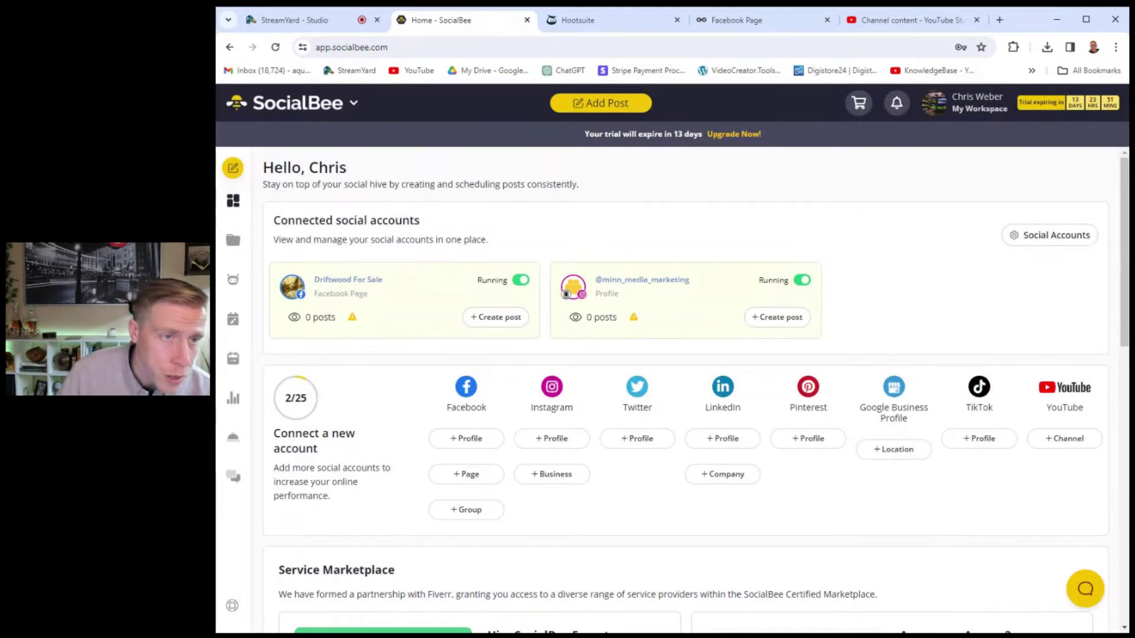
scroll(629, 229, "down", 1)
scroll(616, 245, "up", 1)
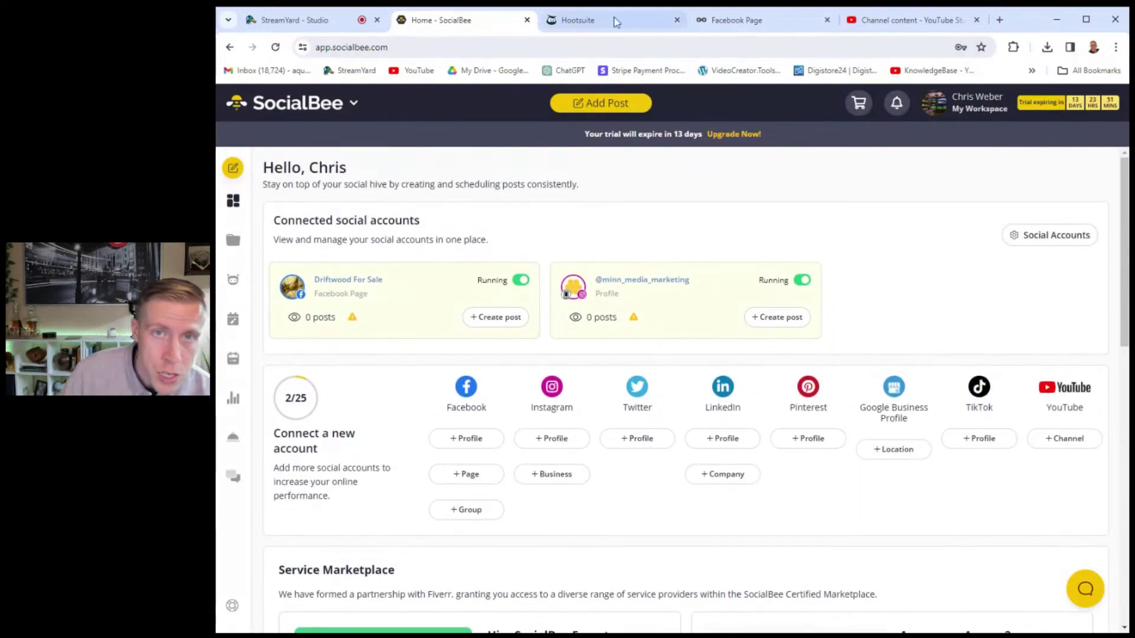
- Compare the Hootsuite dashboard and the Metricool Facebook analytics tabs against SocialBee
left_click(616, 22)
scroll(674, 319, "down", 1)
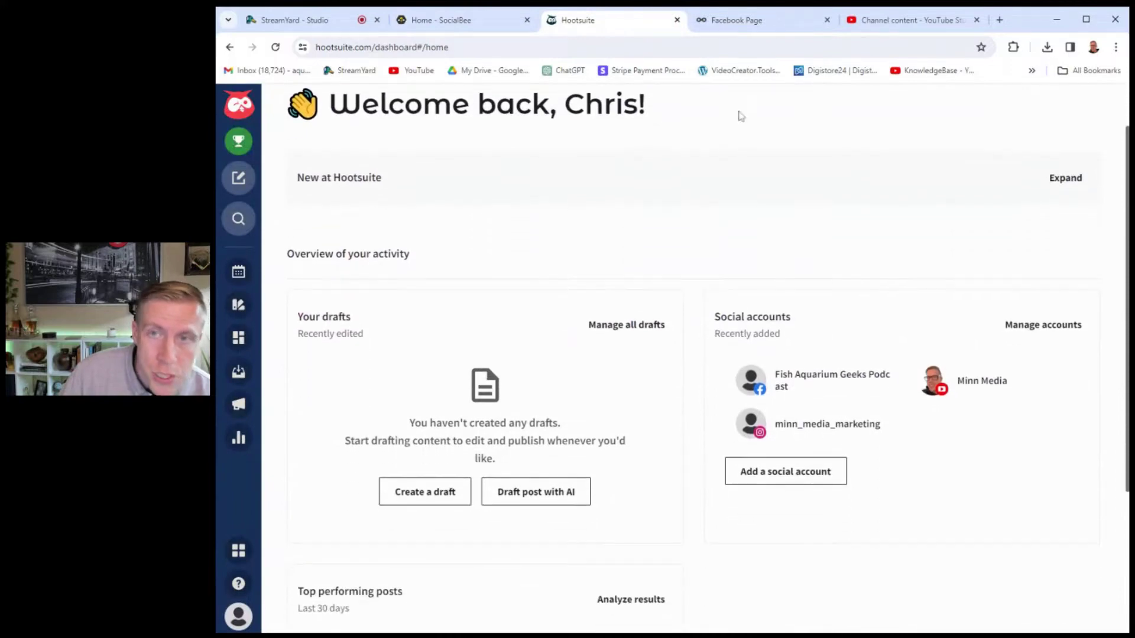
left_click(737, 20)
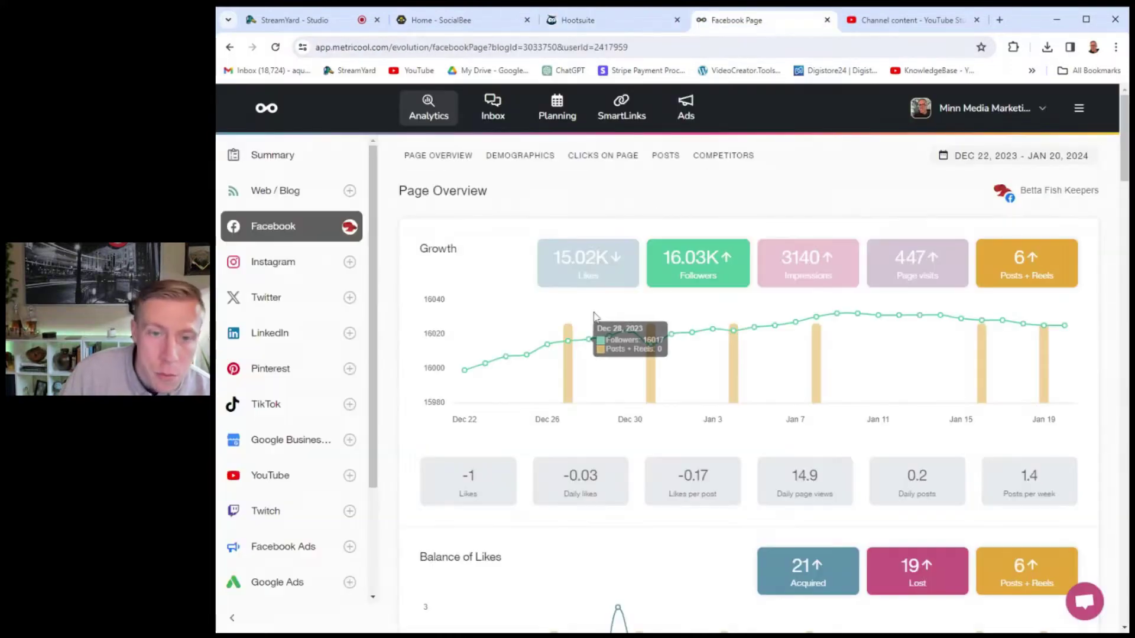
left_click(461, 20)
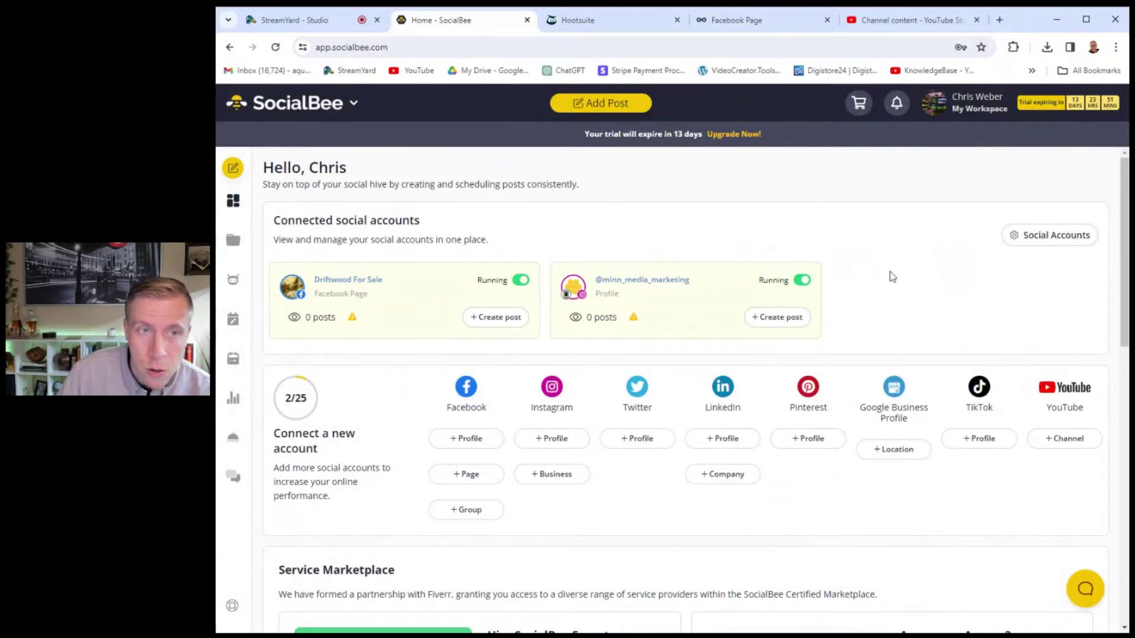
scroll(894, 280, "down", 2)
scroll(894, 280, "down", 1)
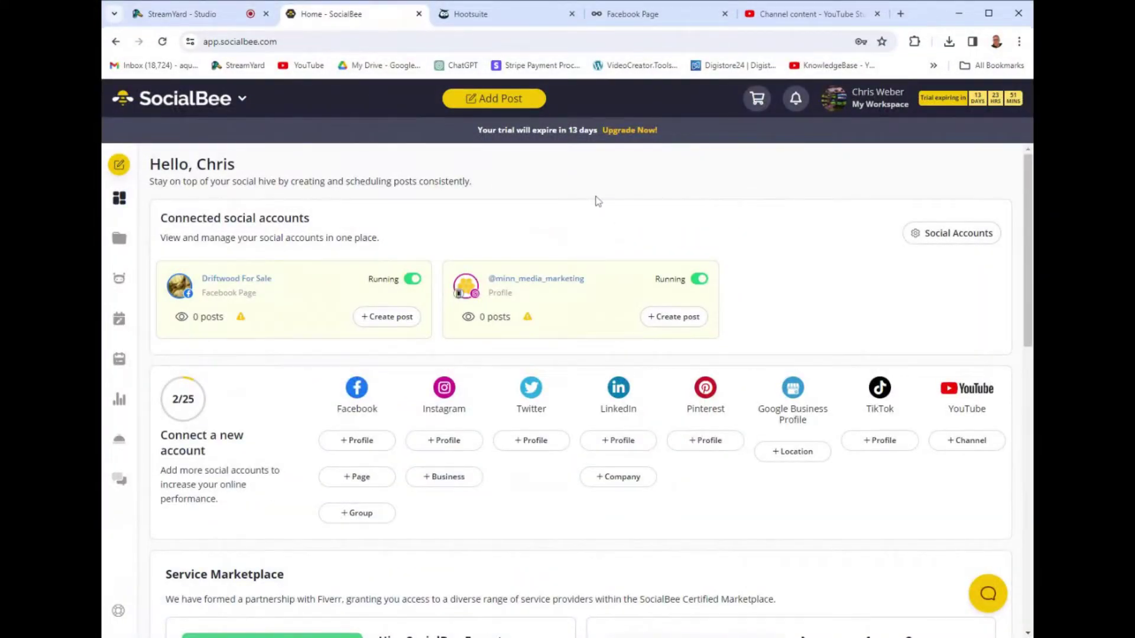
scroll(596, 199, "down", 3)
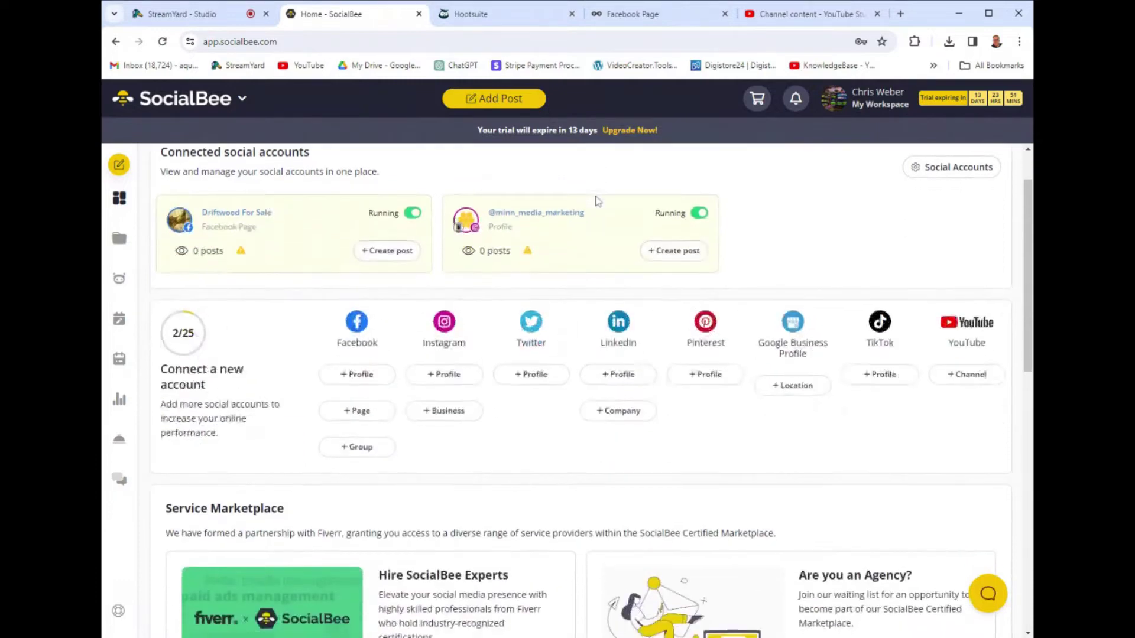
scroll(596, 199, "up", 3)
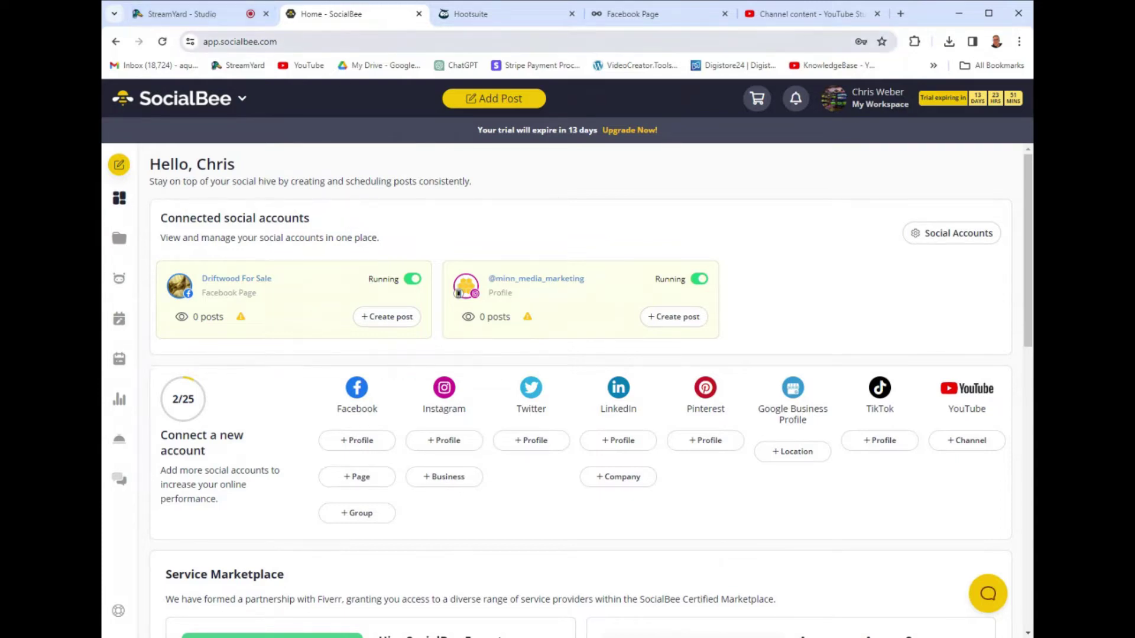
left_click(674, 16)
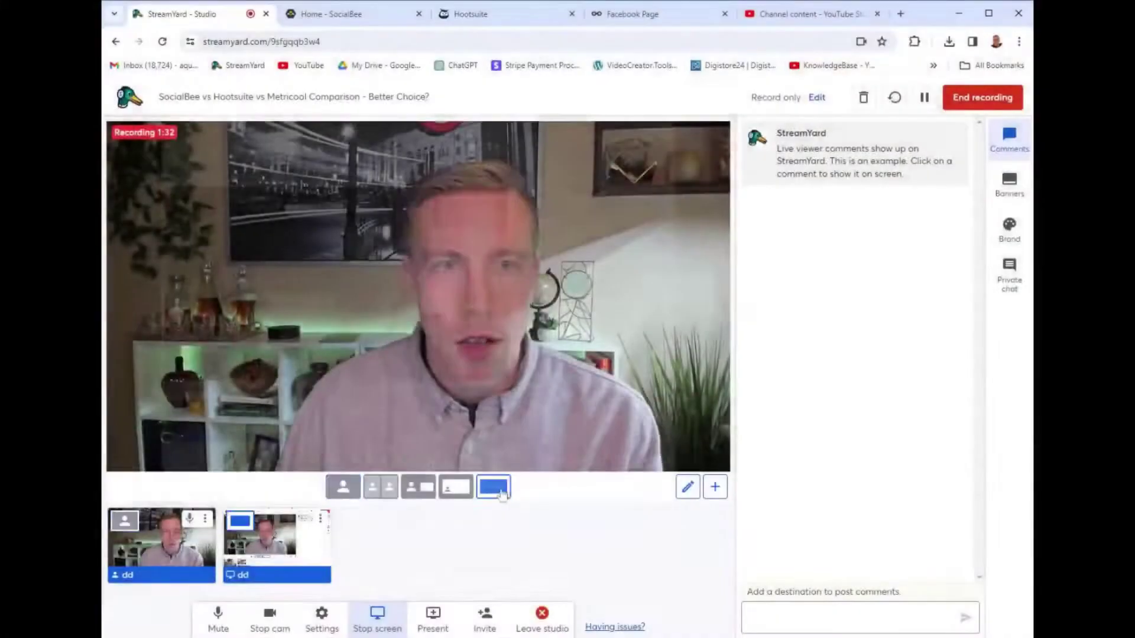
- Show the shared screen, then open SocialBee's content categories and the Social media copilot
left_click(495, 487)
key("ctrl+2")
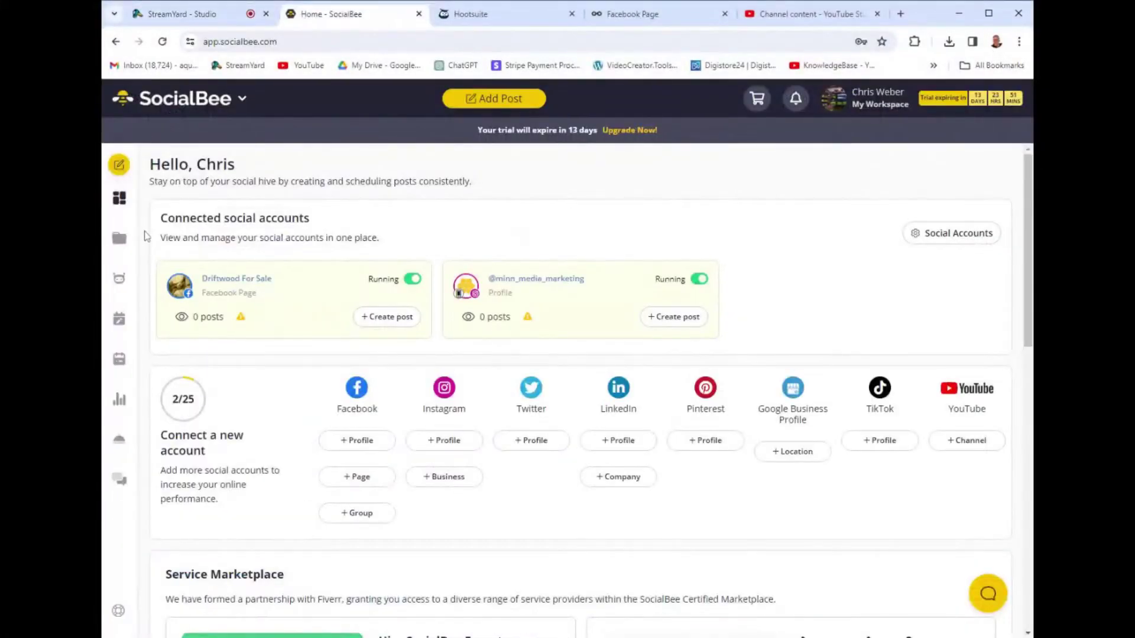
left_click(119, 239)
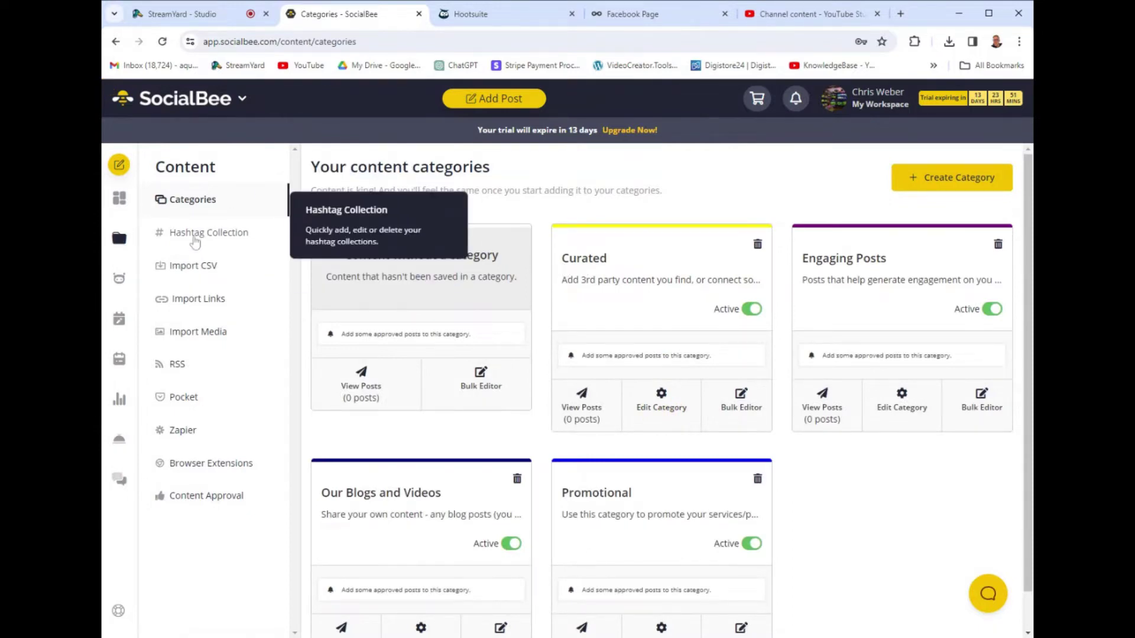
left_click(119, 282)
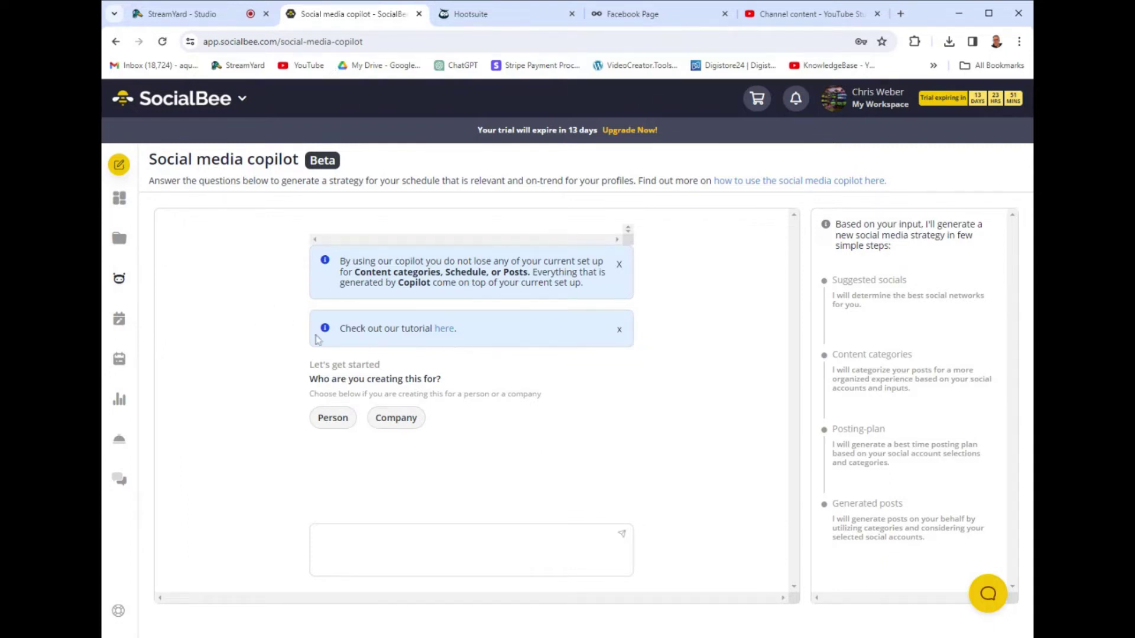
- Check Schedule Setup and cancel a new post, then view Driftwood For Sale's Facebook analytics
left_click(119, 319)
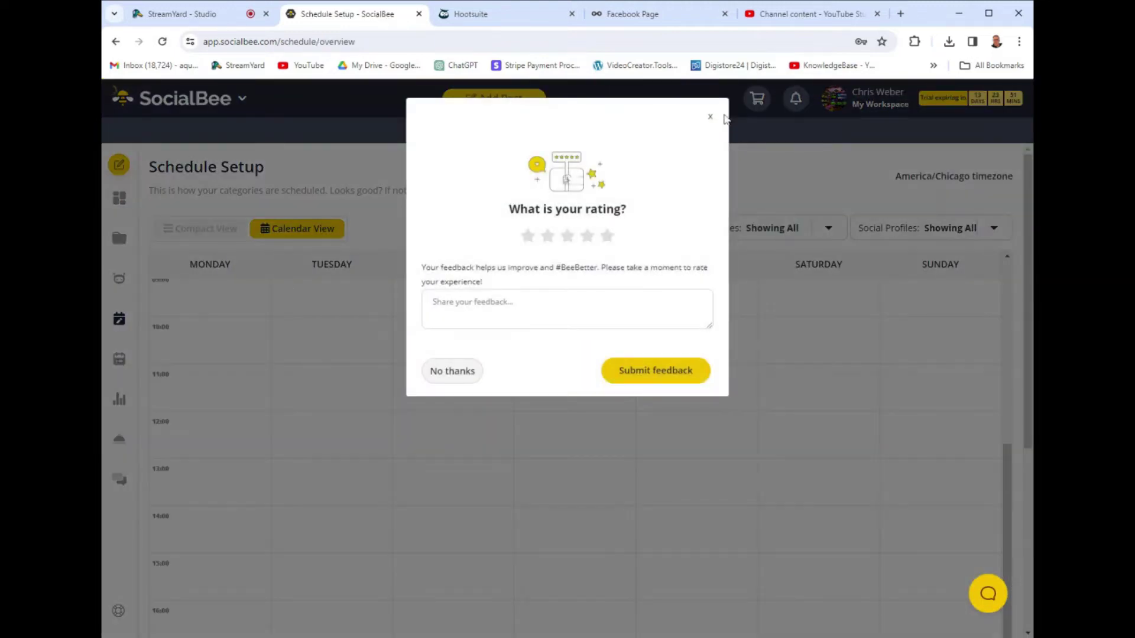
left_click(710, 118)
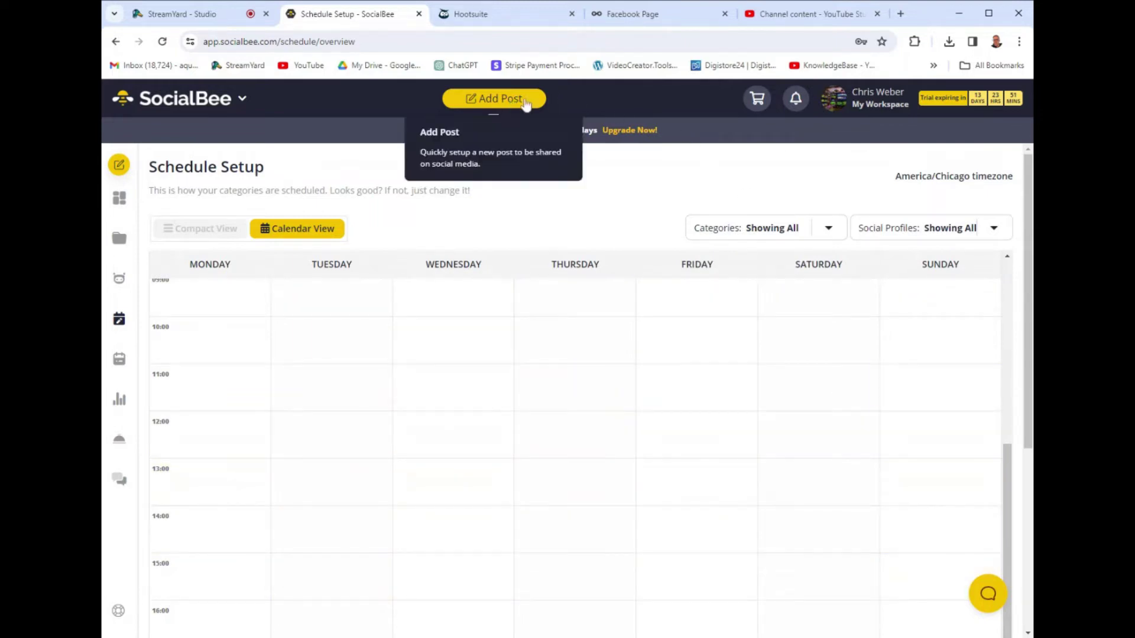
left_click(494, 99)
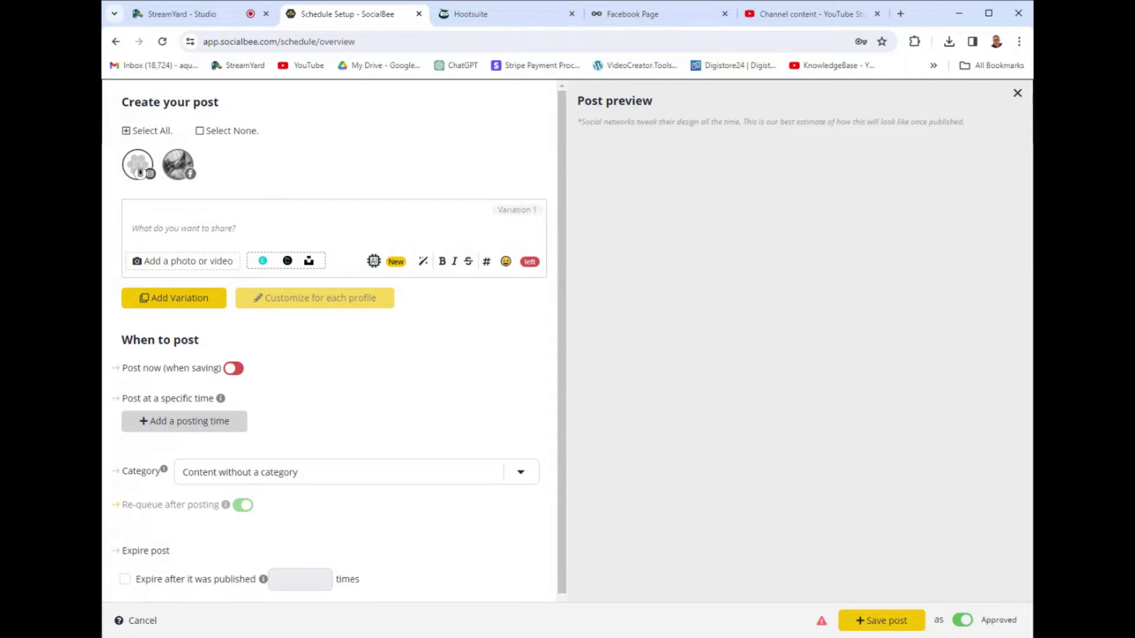
left_click(1017, 92)
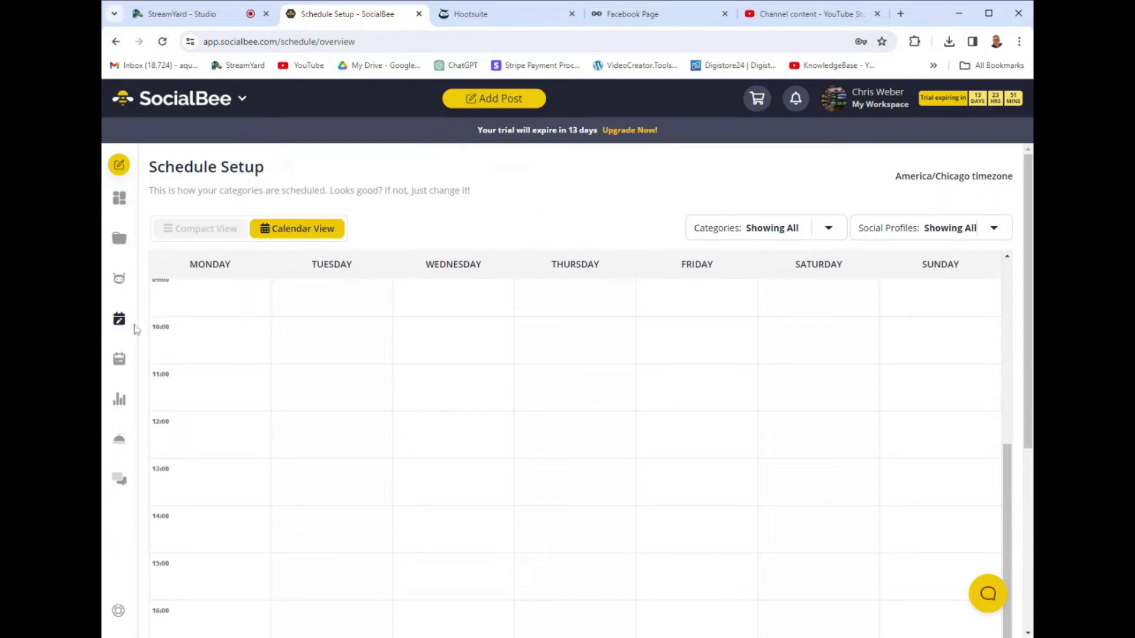
left_click(119, 399)
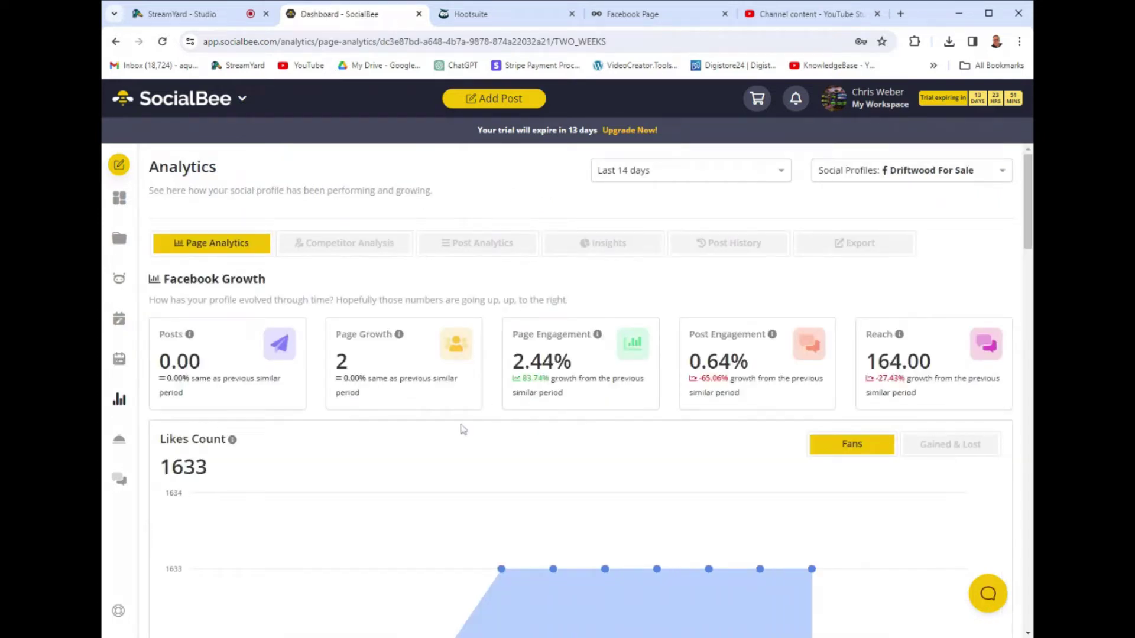
- Switch to the Hootsuite tab showing OwlyWriter AI caption-generation options
left_click(498, 15)
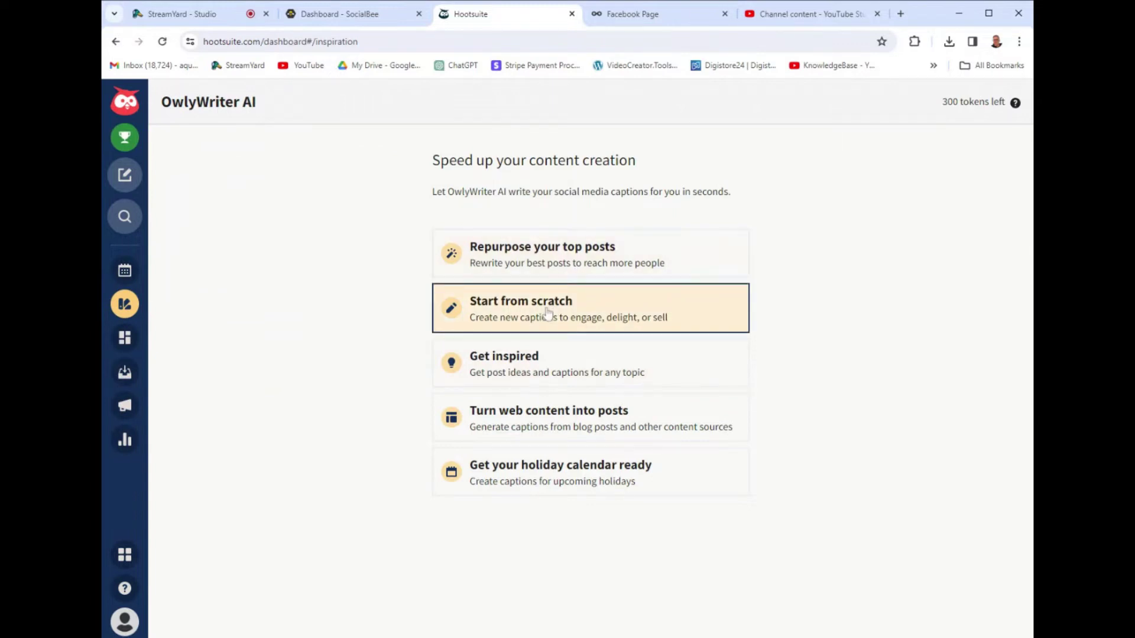
- Check the Planner's Thursday 5 AM slot, then view the Fish Aquarium Geeks Podcast streams
left_click(130, 279)
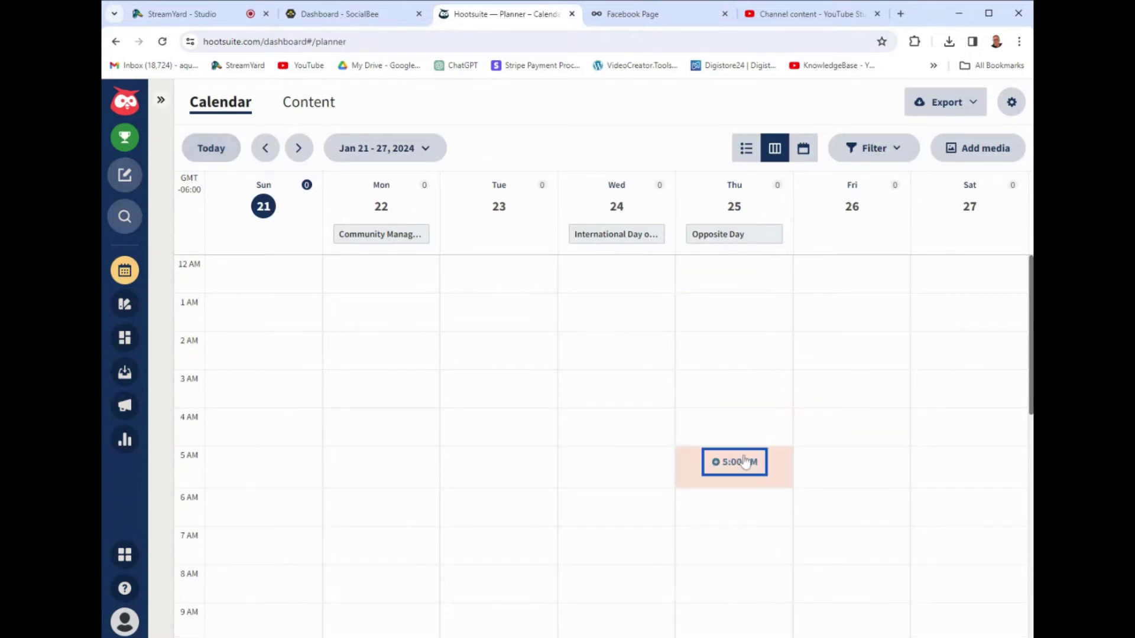
left_click(745, 461)
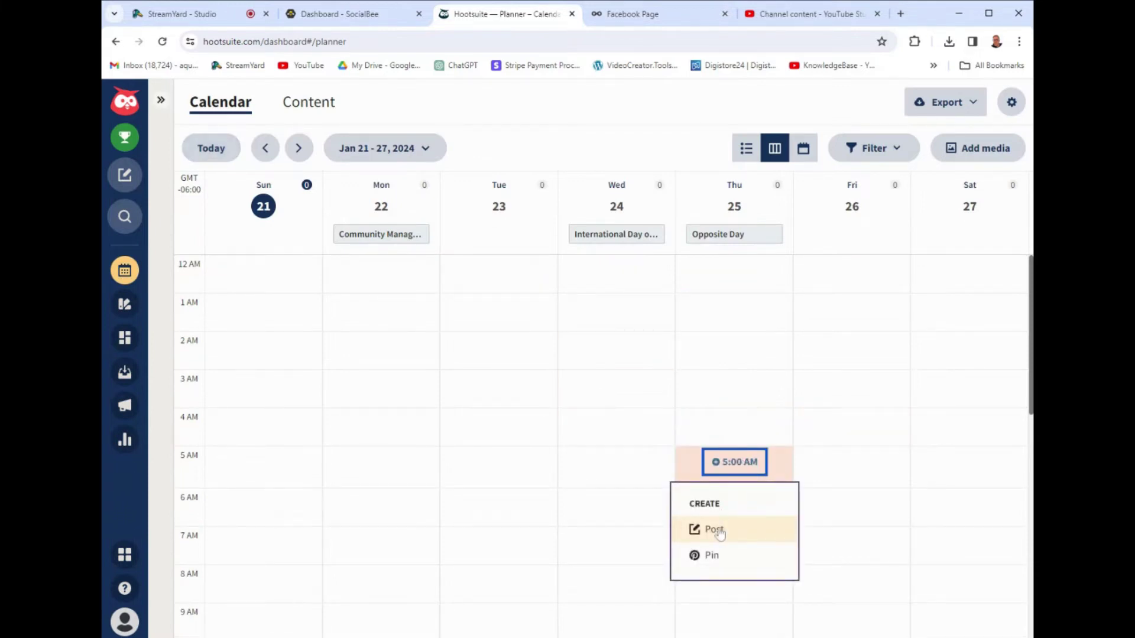
left_click(125, 339)
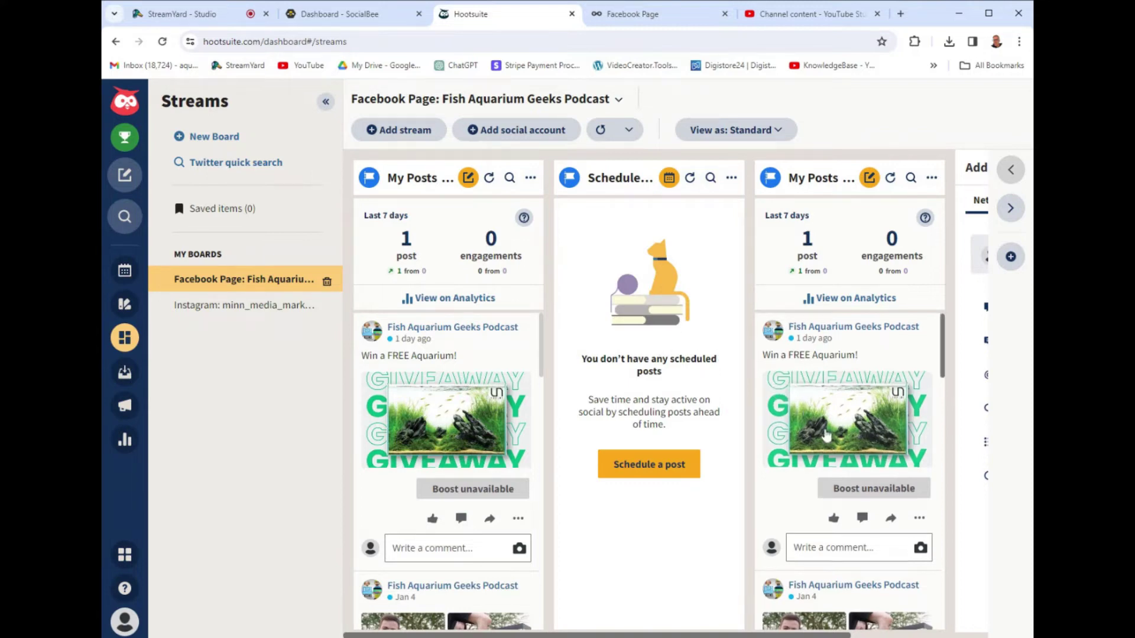
scroll(825, 425, "down", 3)
scroll(825, 425, "up", 3)
scroll(825, 426, "up", 1)
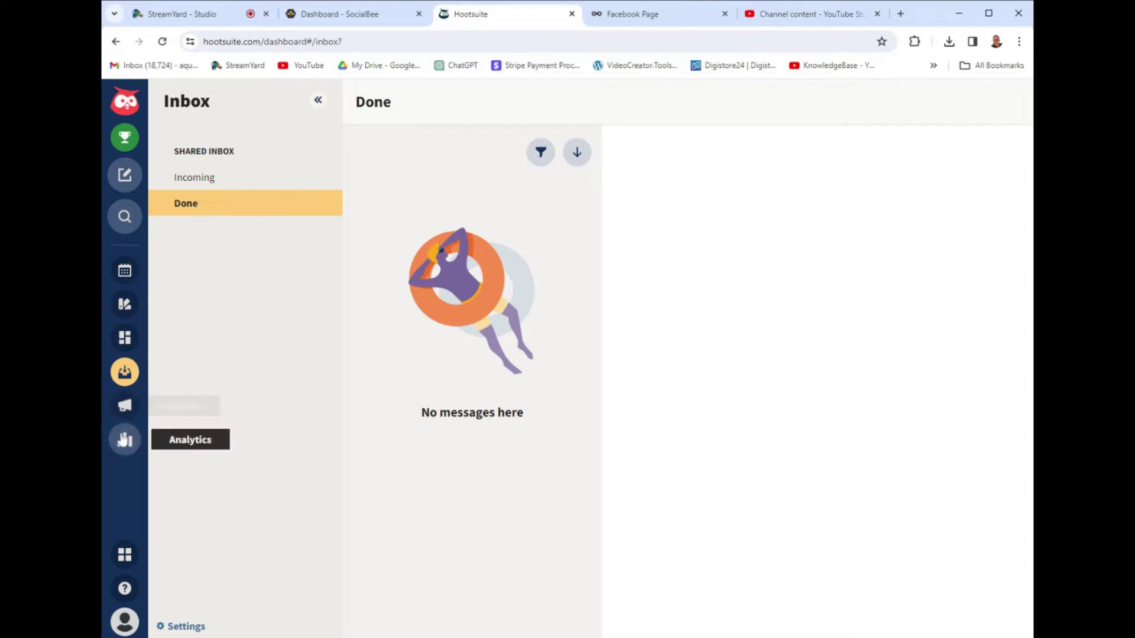
- Open Hootsuite Analytics showing 5.6K fans and followers, 409 new, 247 impressions
left_click(125, 440)
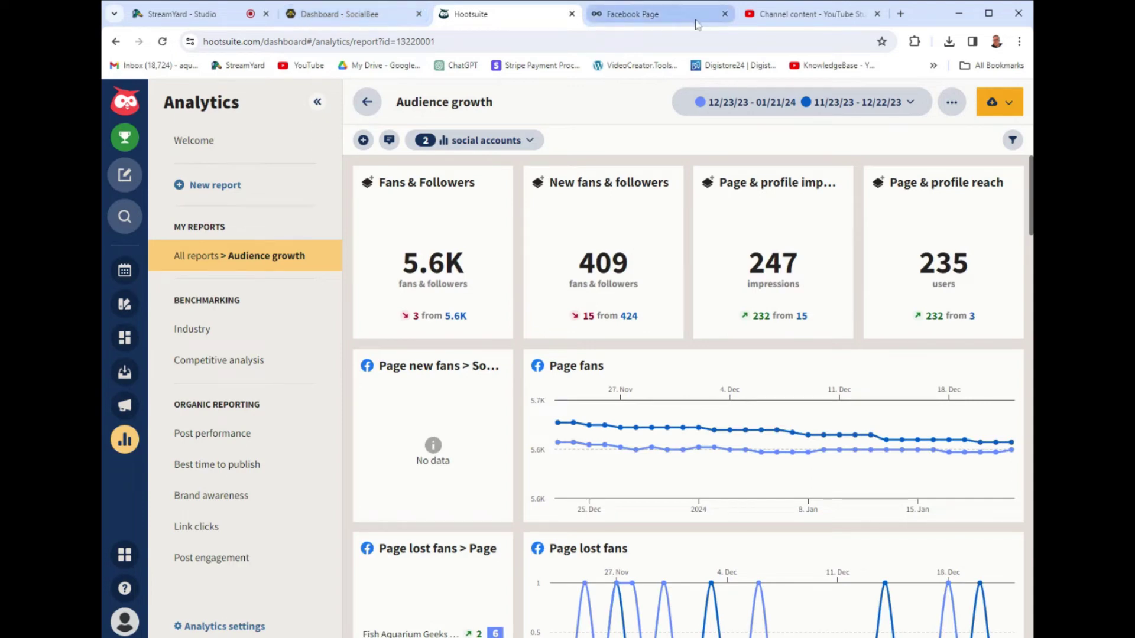
scroll(606, 404, "down", 2)
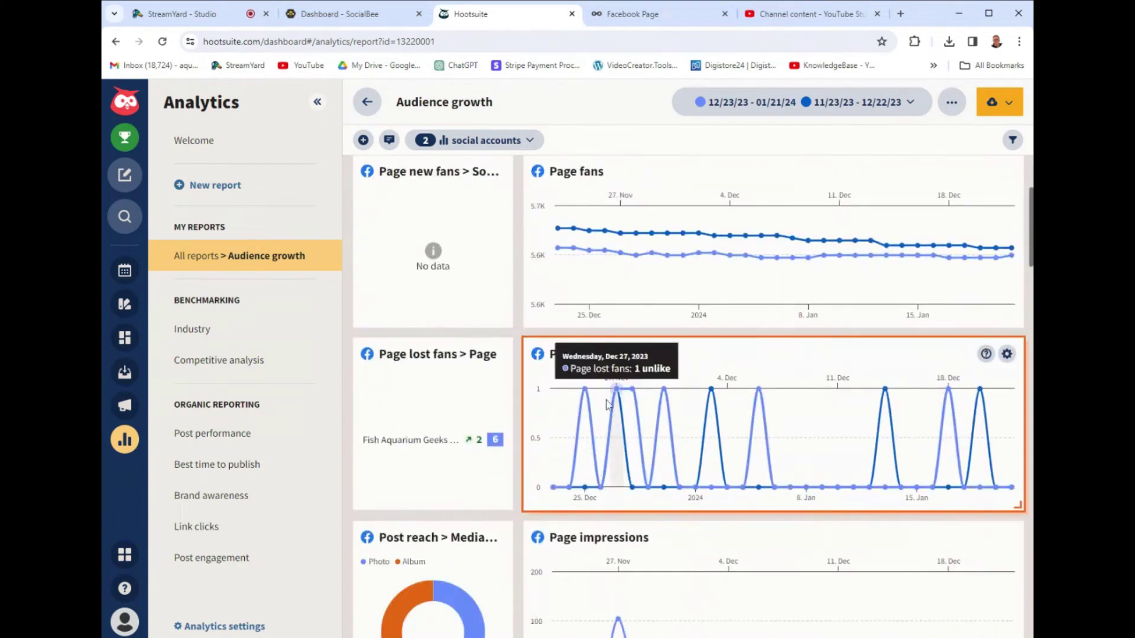
scroll(607, 405, "down", 3)
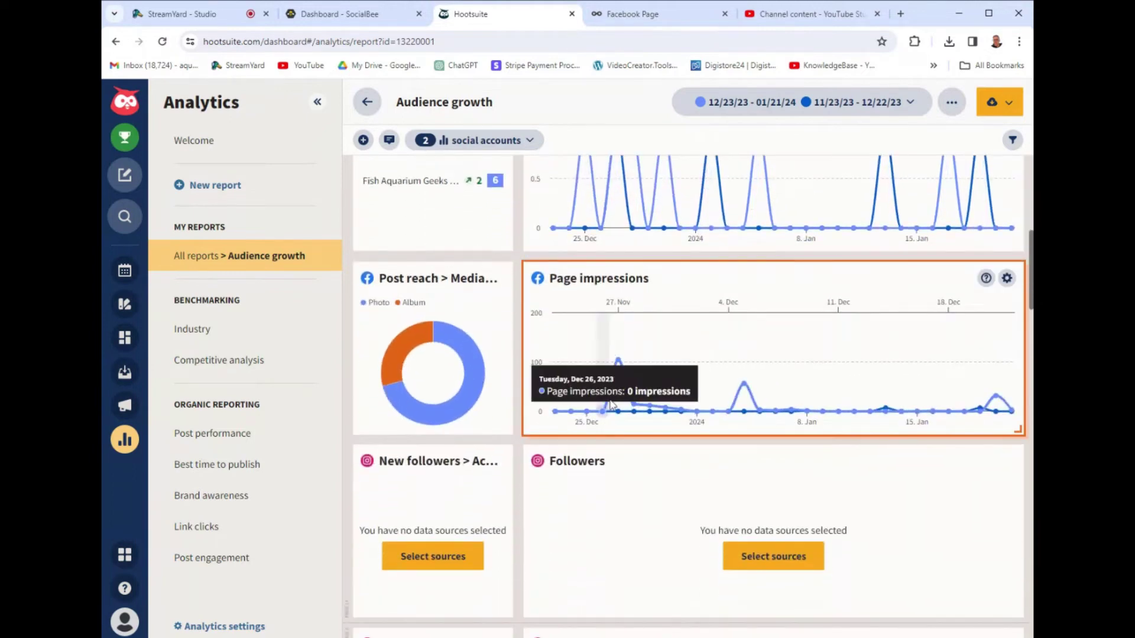
scroll(613, 405, "up", 3)
scroll(613, 404, "up", 2)
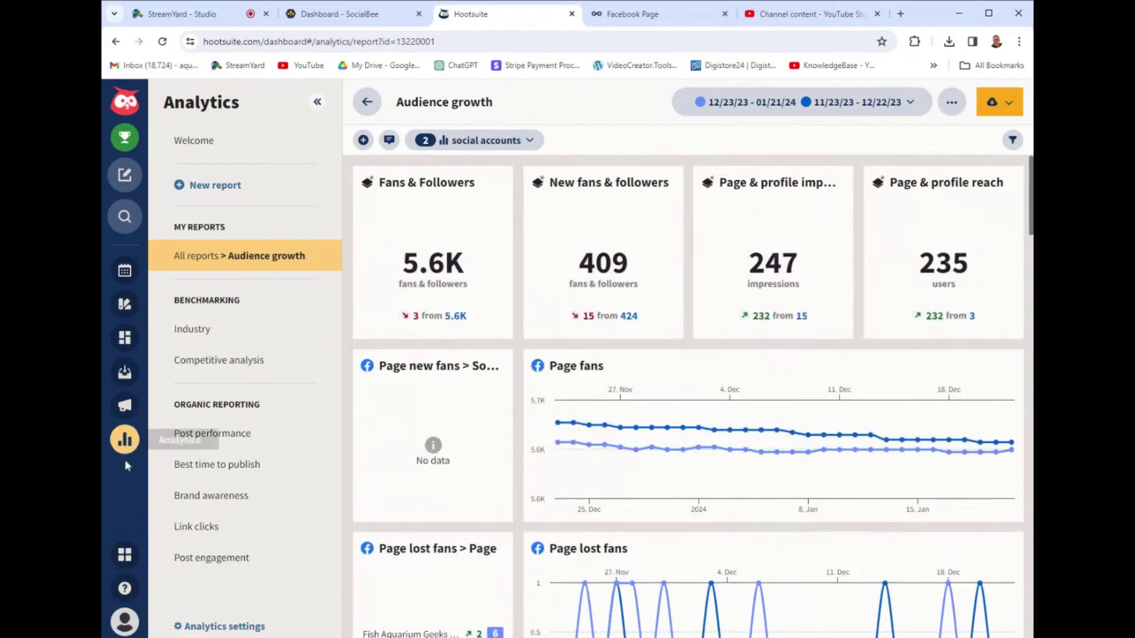
- Switch to Metricool's Facebook Page Overview with 15.02K likes and 16.03K followers
left_click(661, 19)
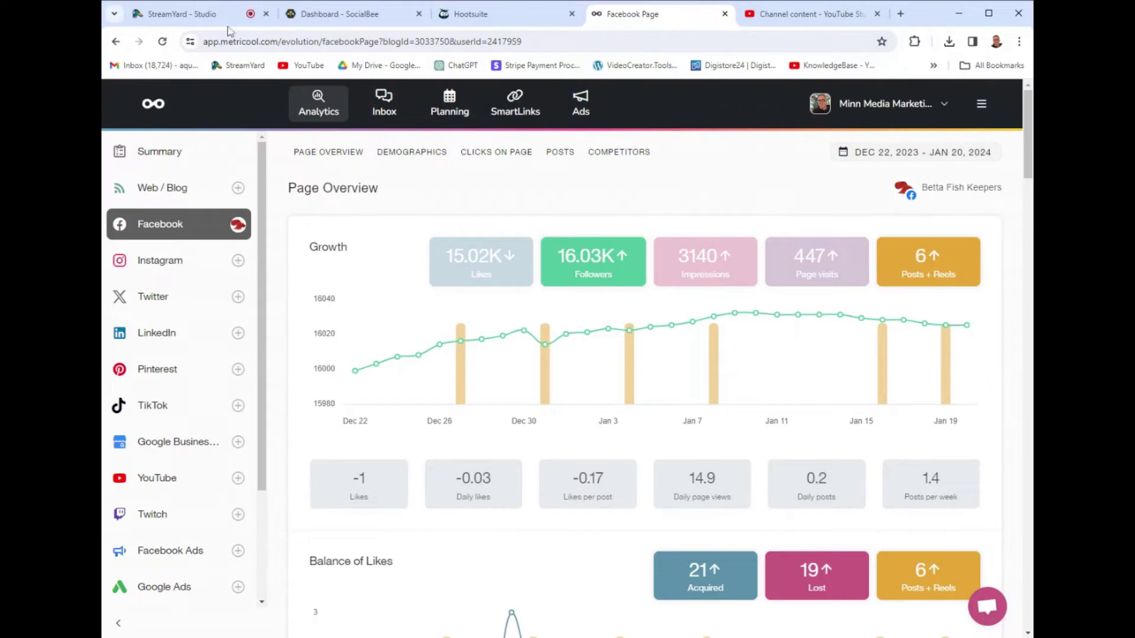
- Bring the StreamYard Studio tab back on screen
left_click(211, 22)
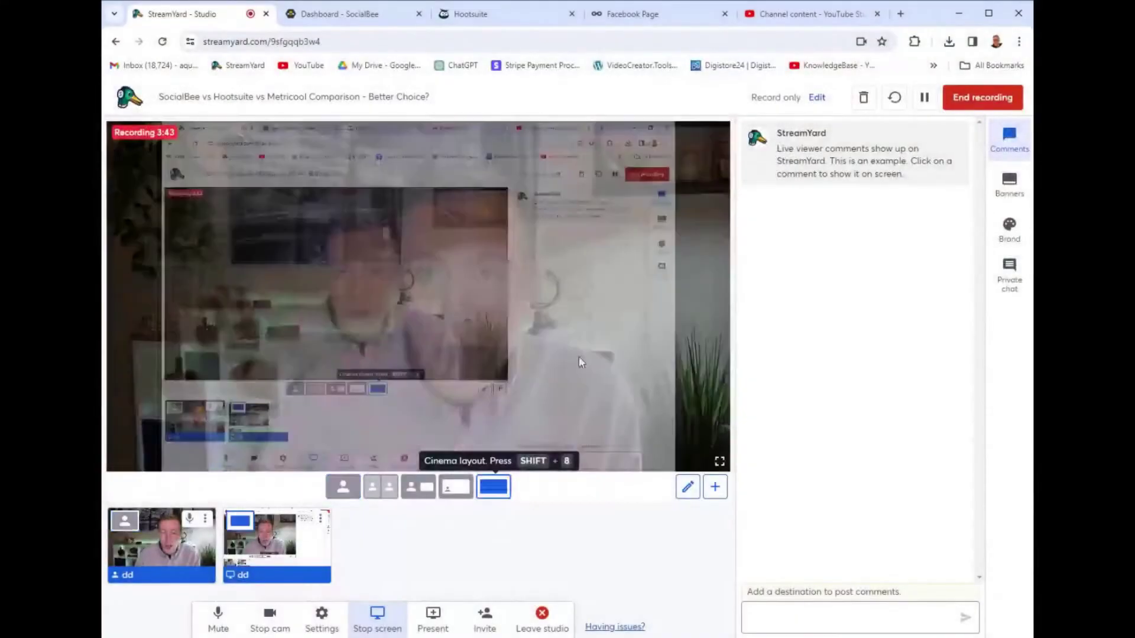
- Switch the StreamYard broadcast to the screen-share layout
left_click(654, 13)
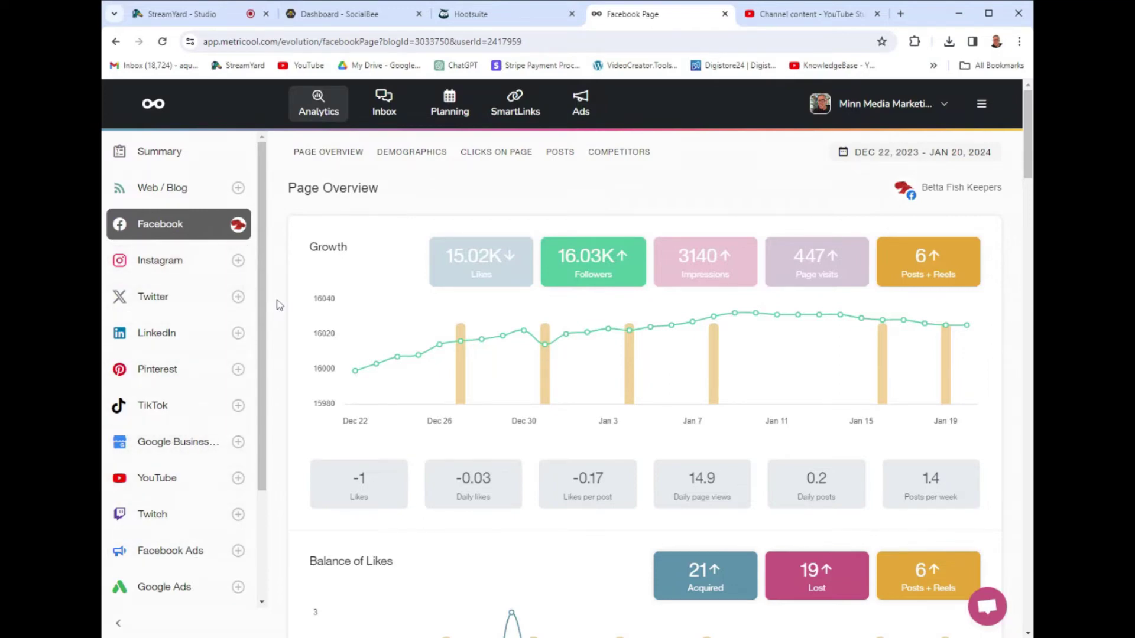
scroll(488, 360, "down", 3)
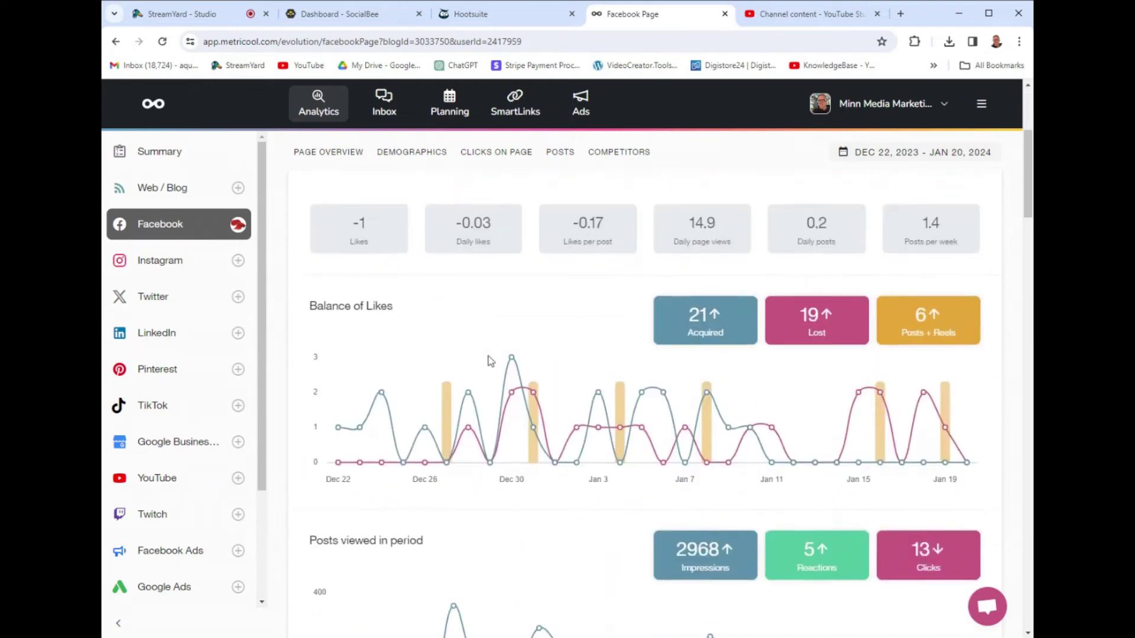
scroll(489, 360, "down", 2)
scroll(488, 360, "down", 1)
scroll(489, 359, "down", 2)
scroll(488, 359, "down", 3)
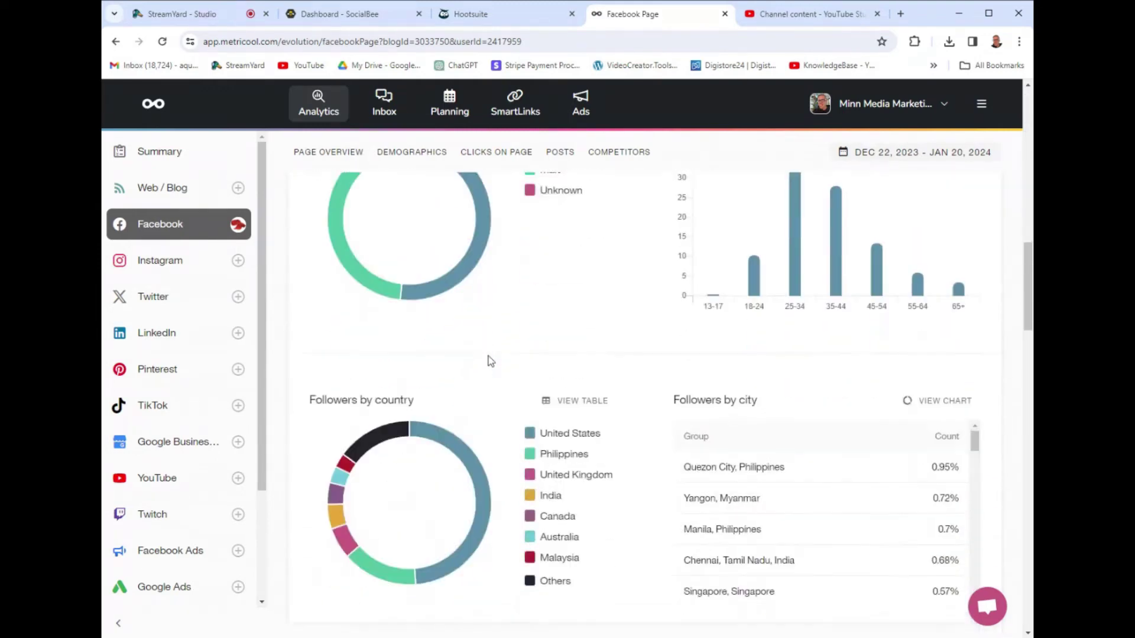
scroll(489, 360, "down", 3)
scroll(489, 360, "down", 1)
scroll(489, 360, "down", 1)
scroll(489, 359, "up", 1)
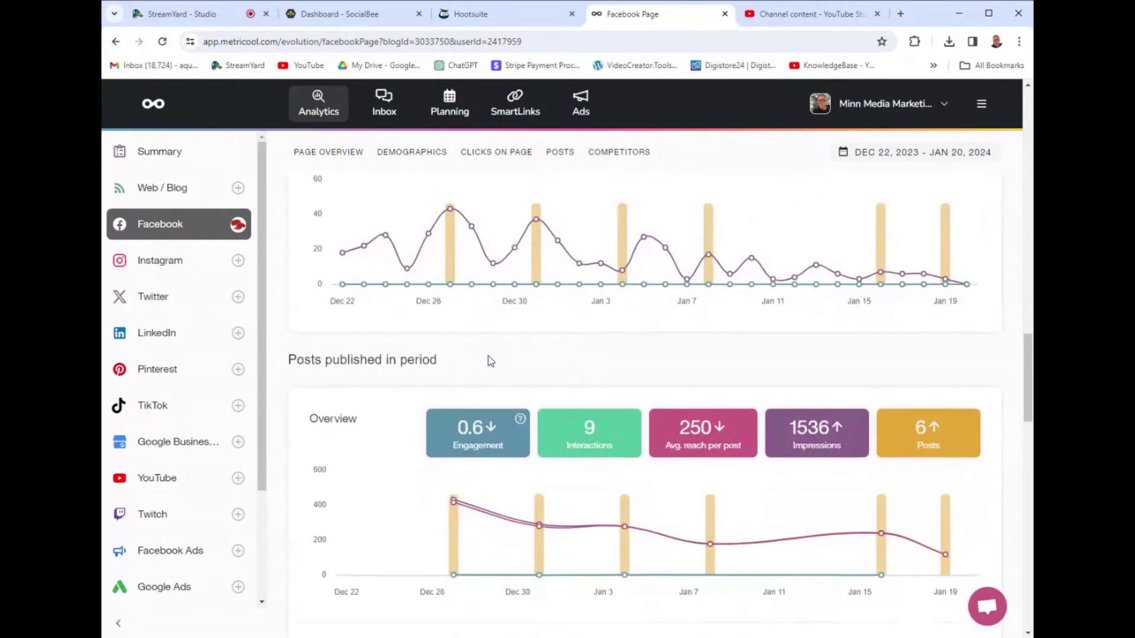
scroll(489, 360, "up", 3)
scroll(489, 359, "up", 3)
scroll(489, 359, "up", 3)
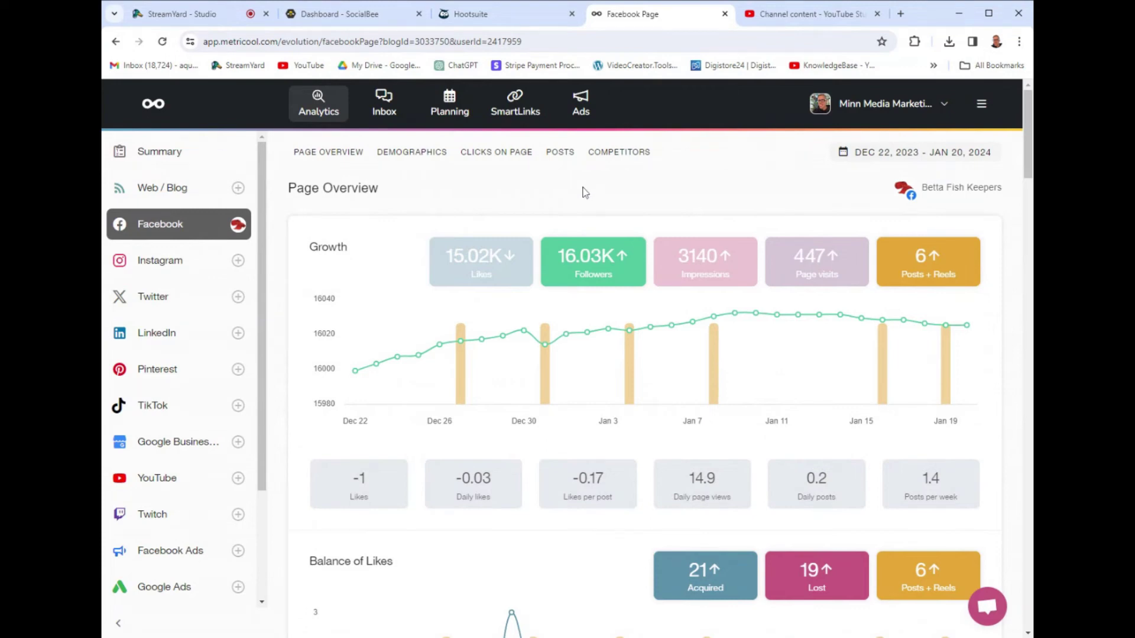
- Check Metricool's unread Facebook conversations, then open the Jan 21–27, 2024 Planning calendar
left_click(384, 105)
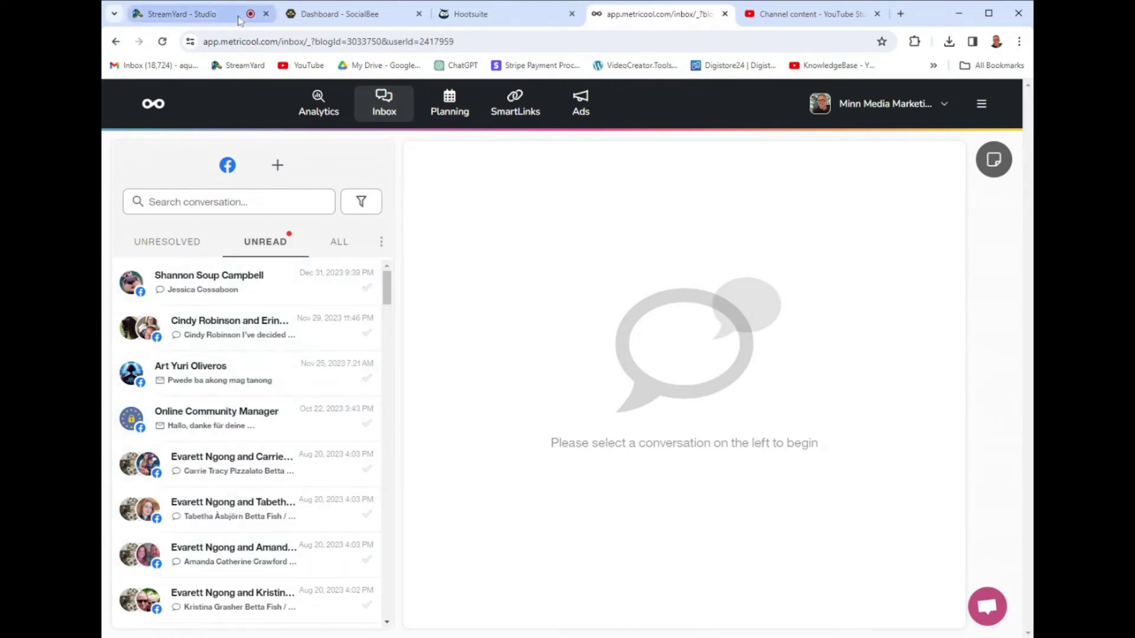
left_click(455, 104)
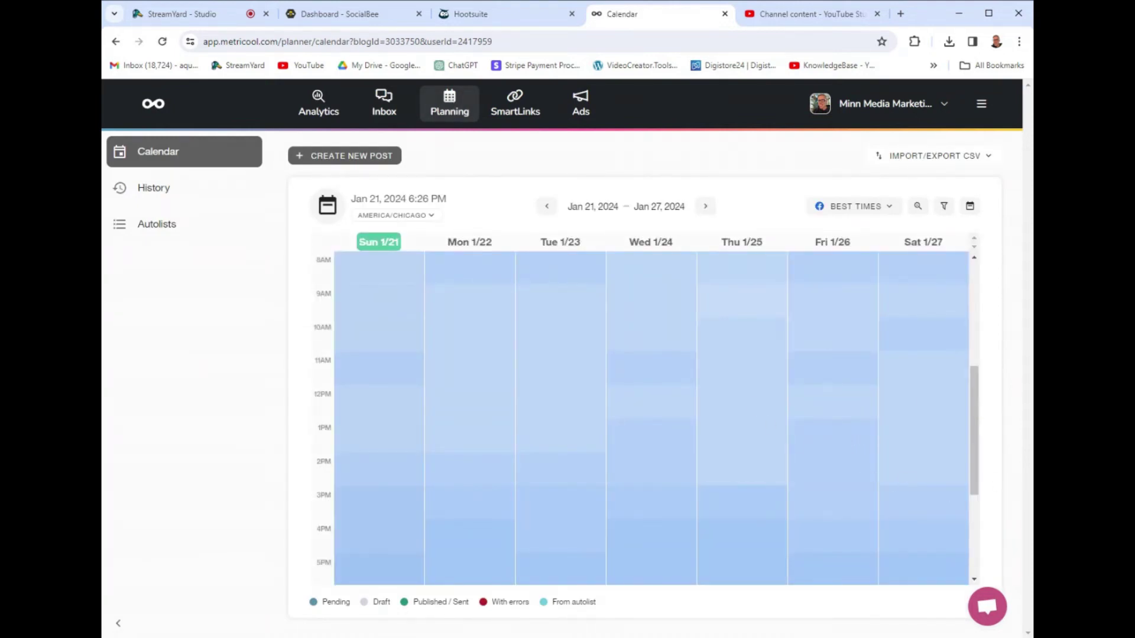
scroll(623, 388, "down", 2)
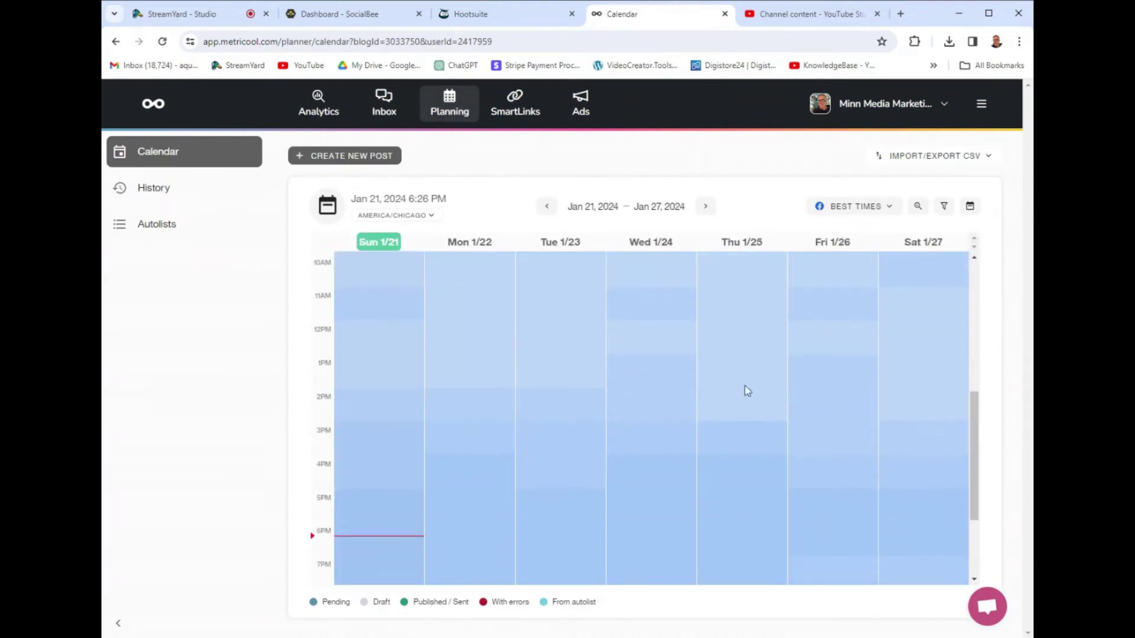
- Create a Friday 3:30 PM Facebook post 'hello there' with an uploaded image and schedule it
left_click(832, 448)
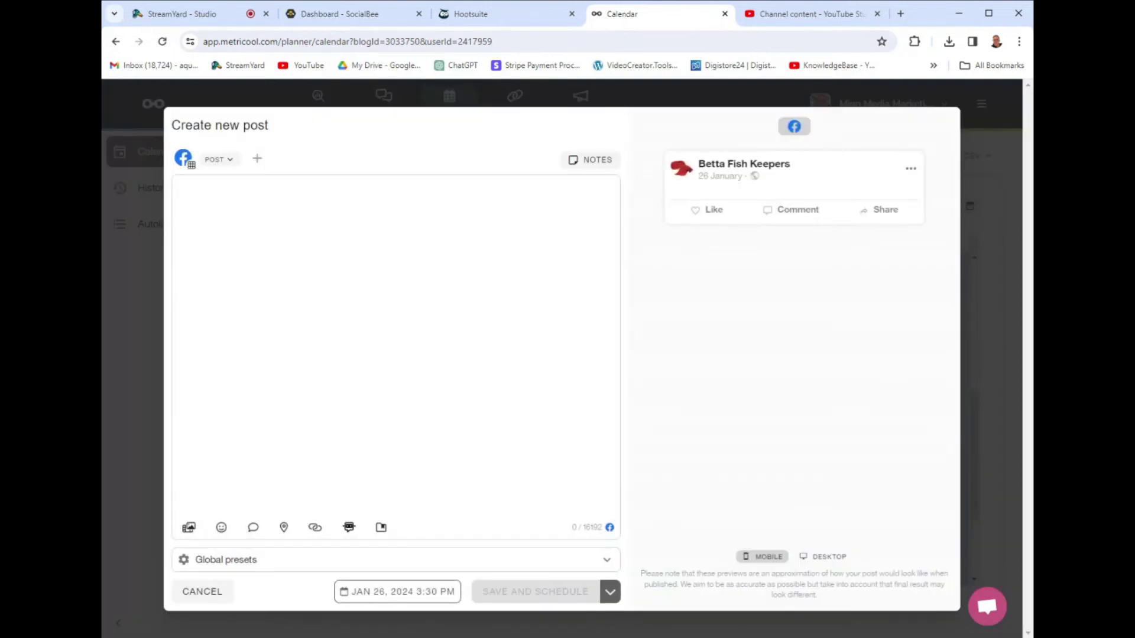
type("hello there")
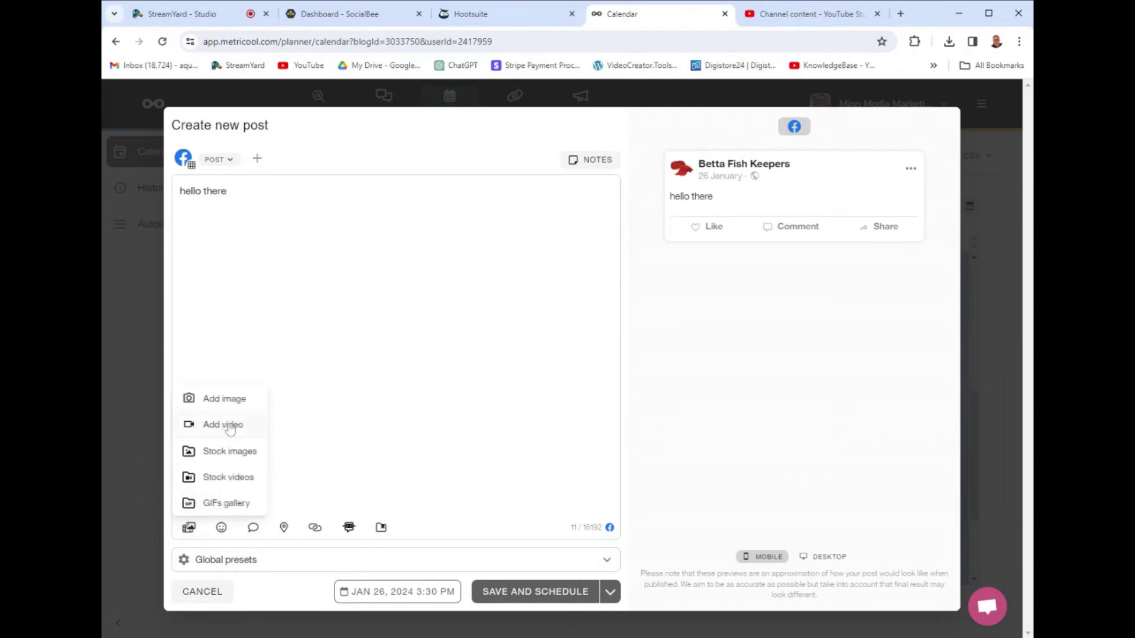
left_click(224, 399)
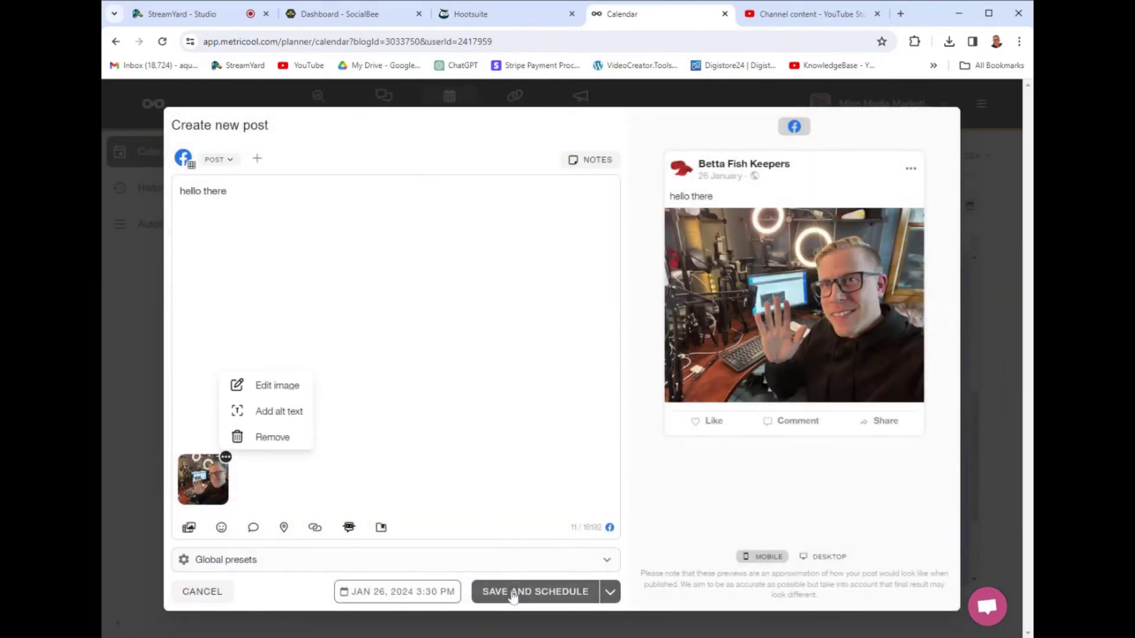
left_click(515, 595)
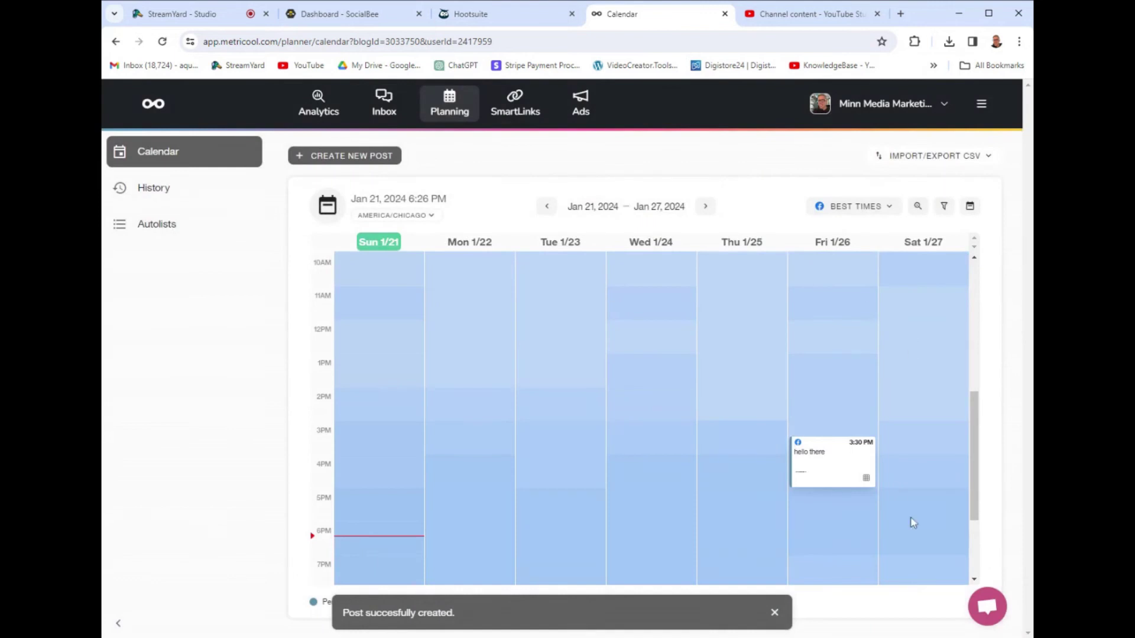
- Reschedule the 'hello there' post to Thursday, Jan 25 at 3:00 PM, then delete it
left_click_drag(841, 475, 773, 468)
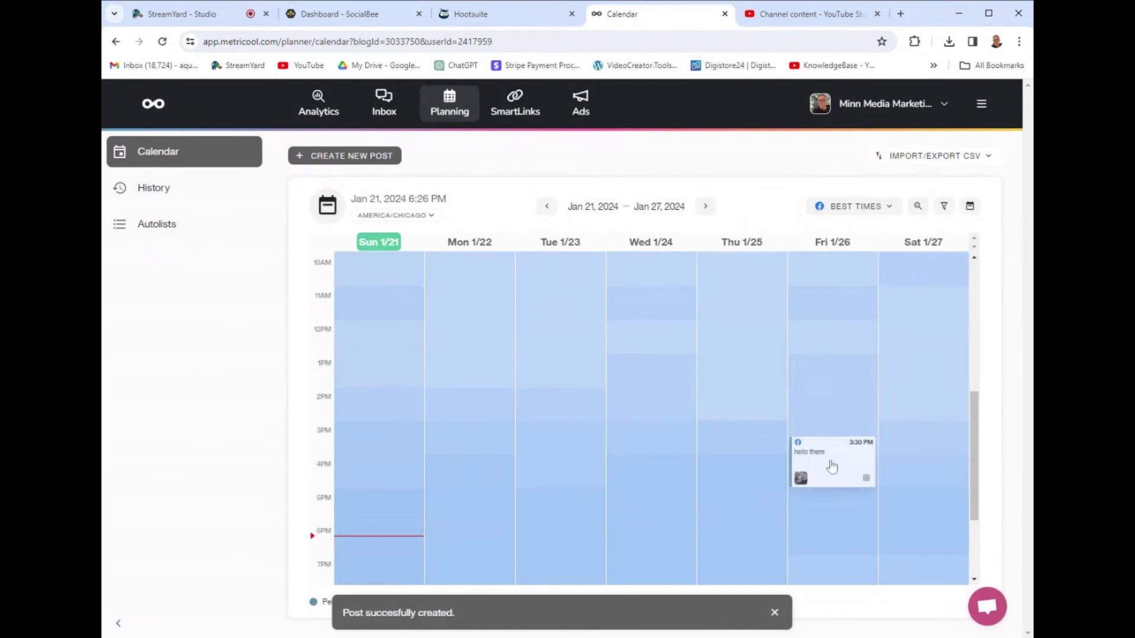
left_click_drag(774, 468, 772, 452)
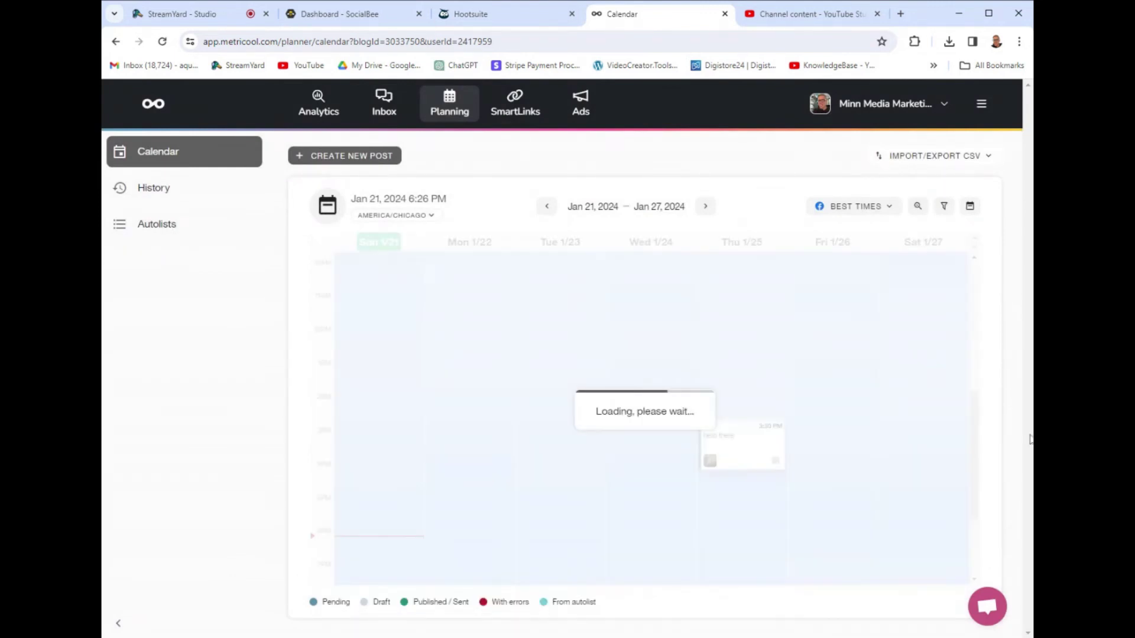
mouse_move(743, 444)
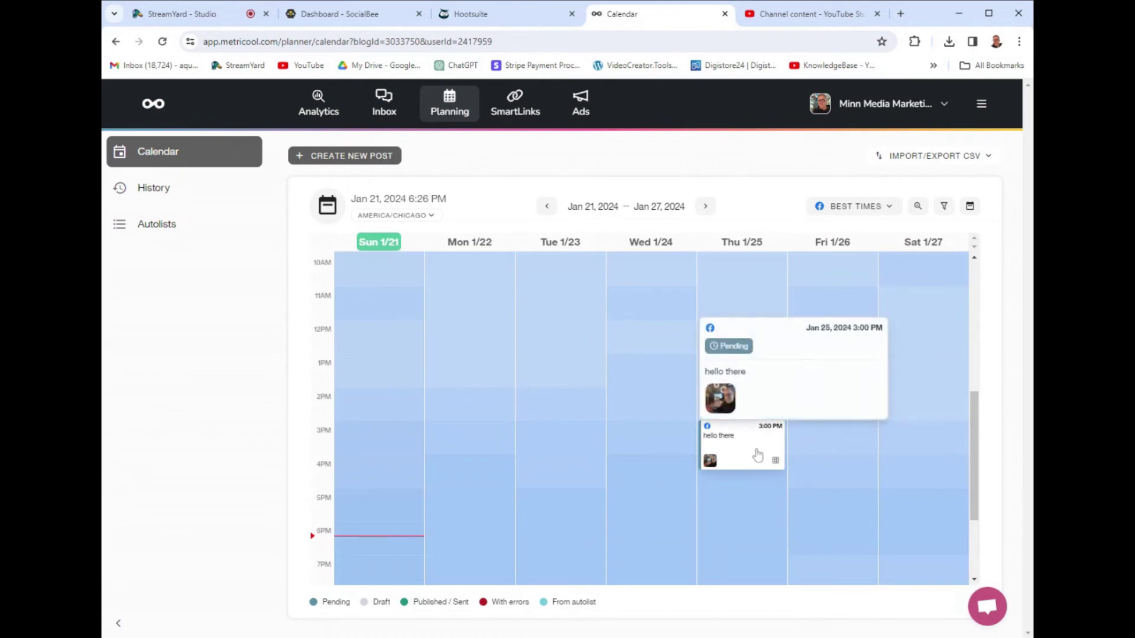
left_click(754, 454)
left_click(304, 596)
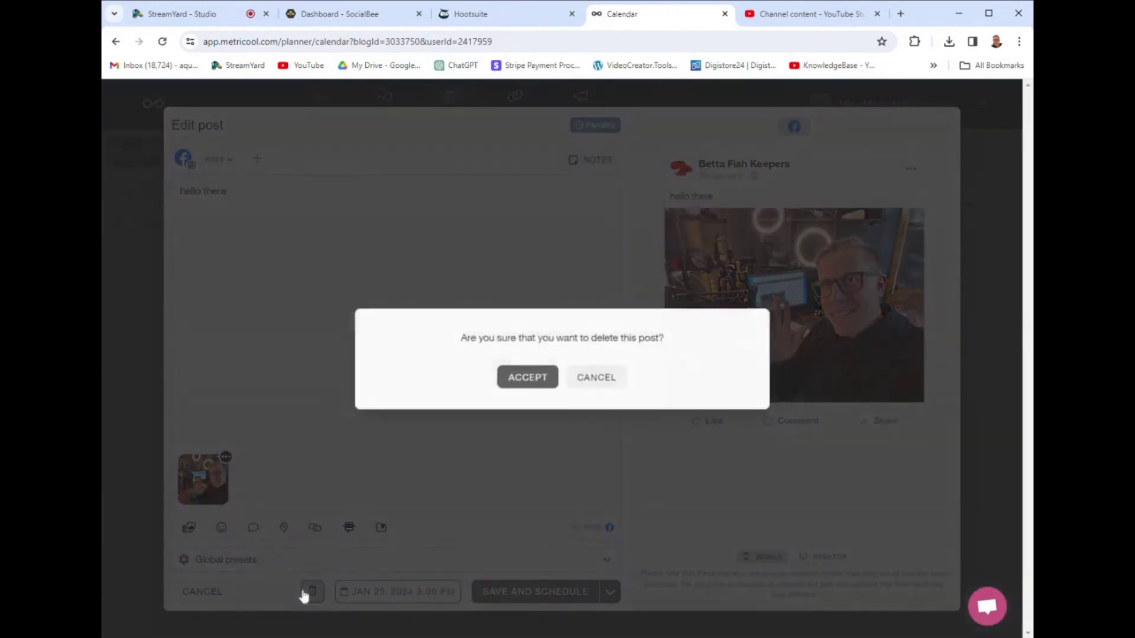
left_click(543, 379)
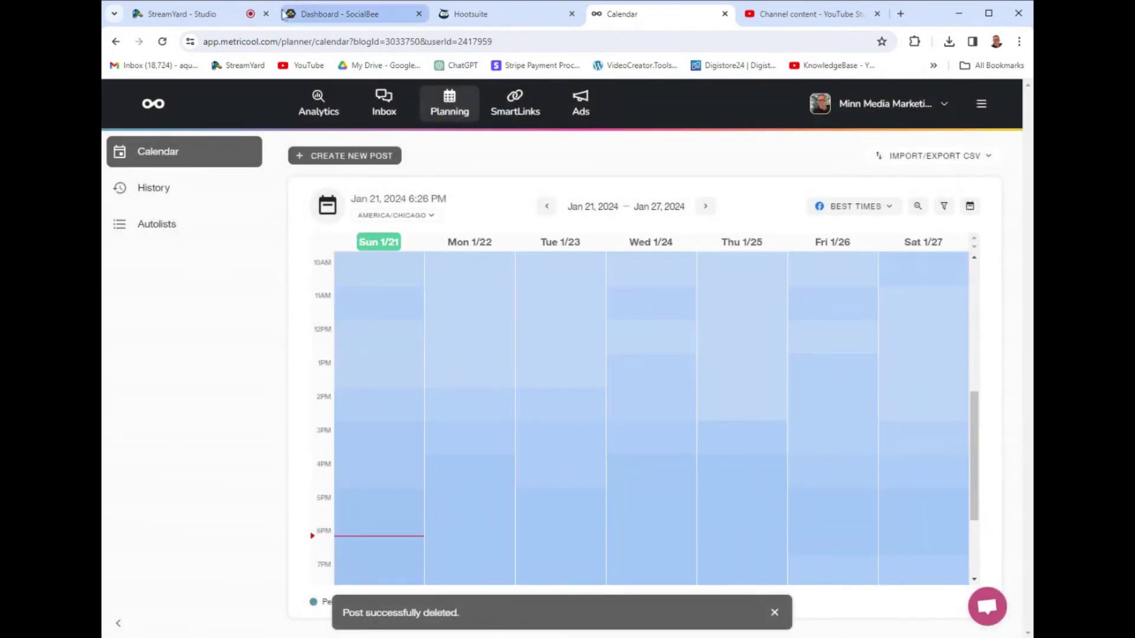